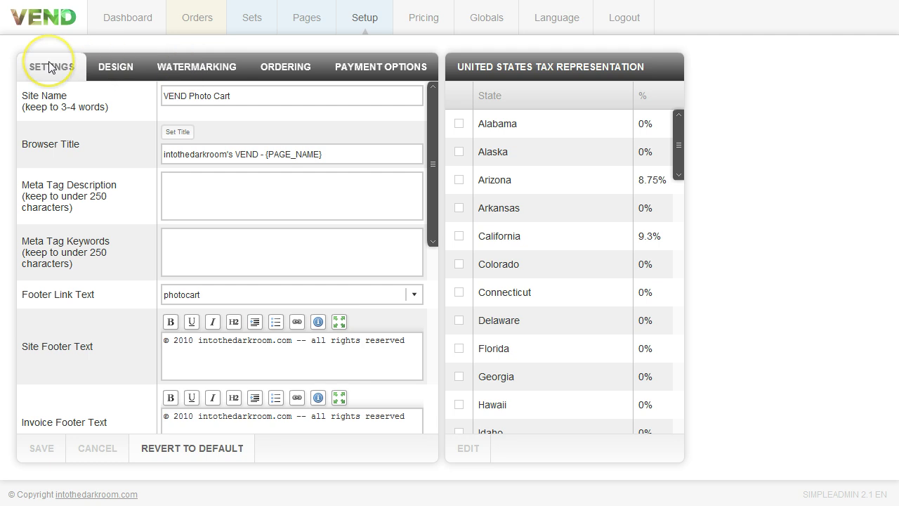
- Examine the Site Name and Browser Title fields in the general site settings
left_click(62, 126)
left_click(49, 67)
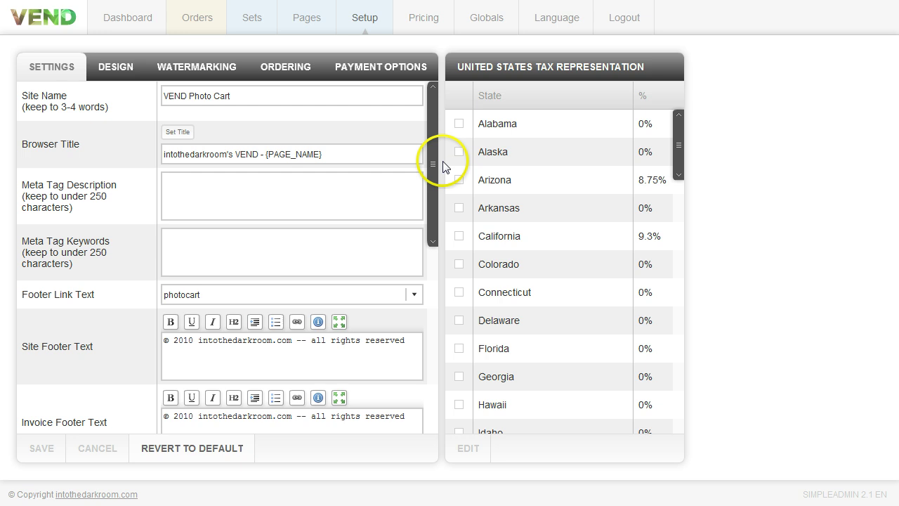
left_click_drag(436, 165, 429, 133)
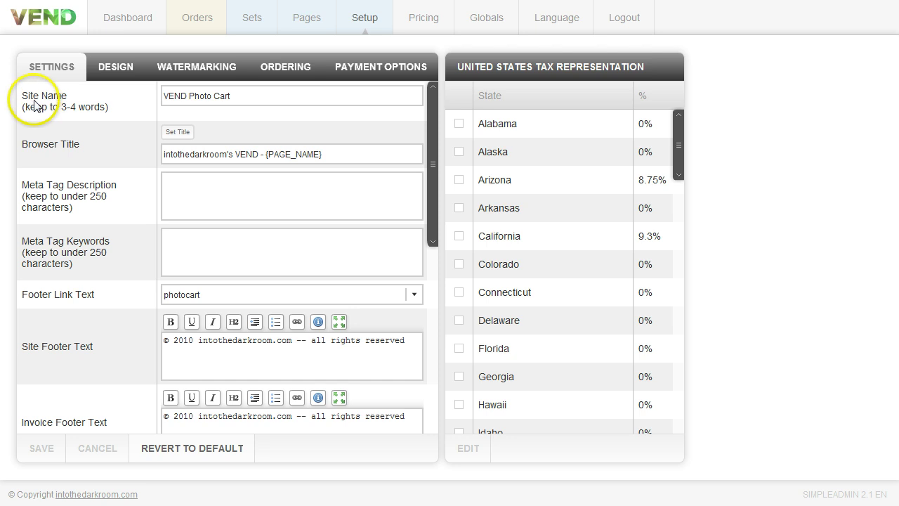
triple_click(219, 94)
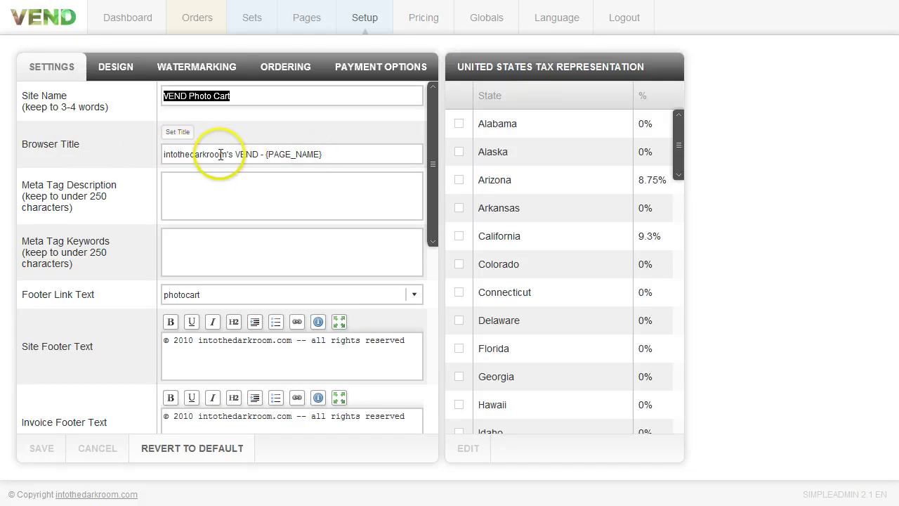
left_click_drag(243, 153, 144, 156)
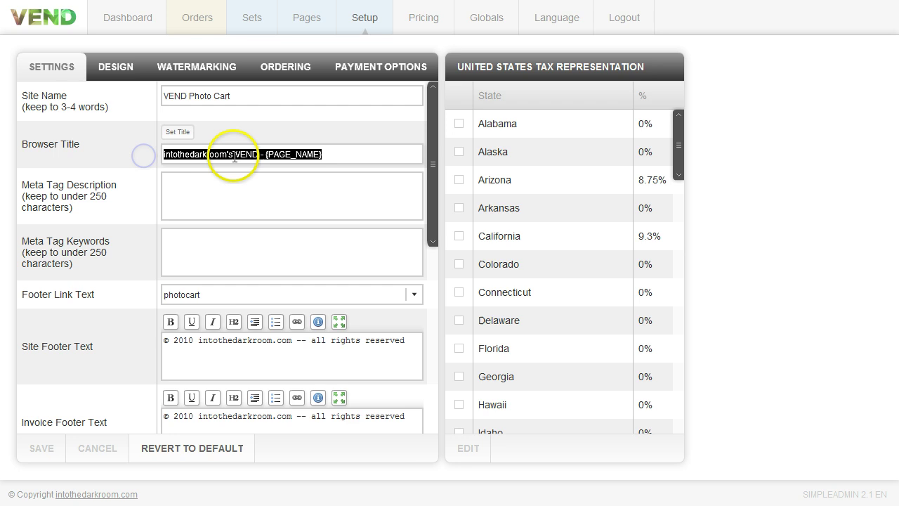
left_click(335, 155)
left_click_drag(335, 155, 132, 154)
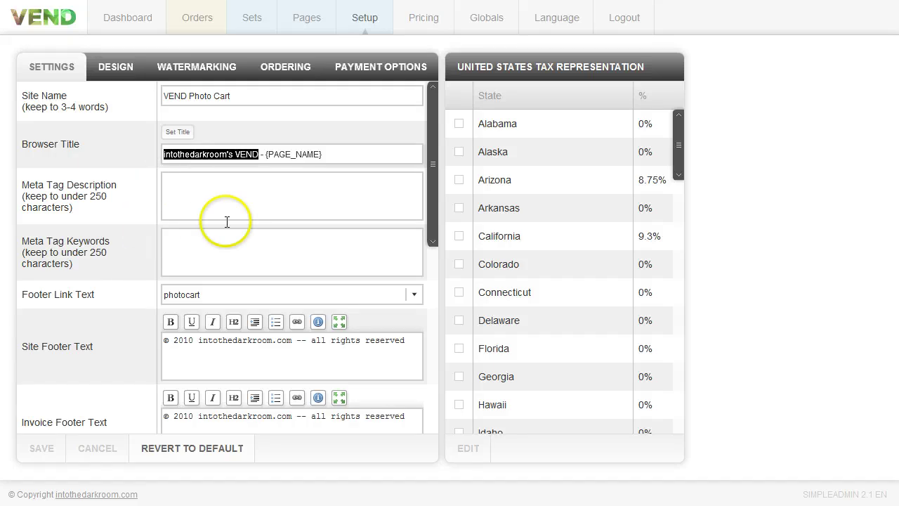
- Review the remaining general settings, including the invoice footer text, the resampling quality and the image tone options
left_click_drag(433, 211, 433, 261)
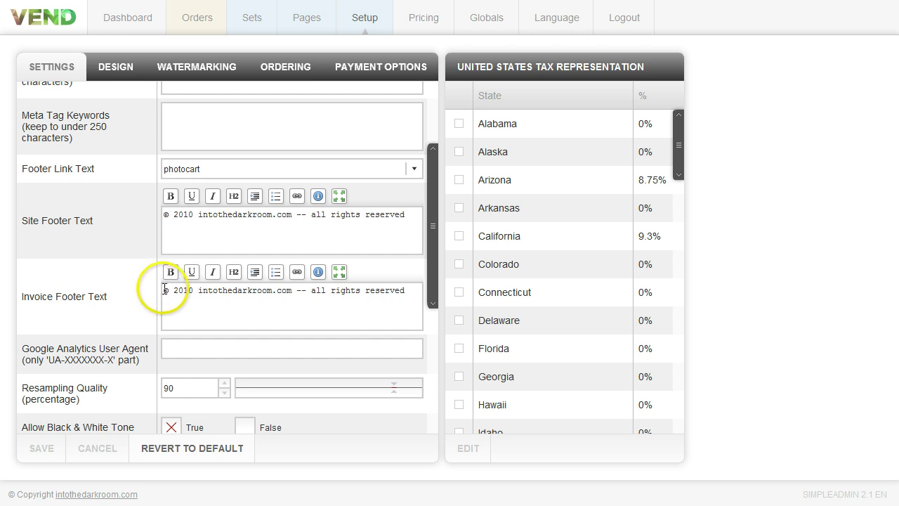
left_click(164, 290)
left_click_drag(329, 290, 154, 290)
left_click(412, 290)
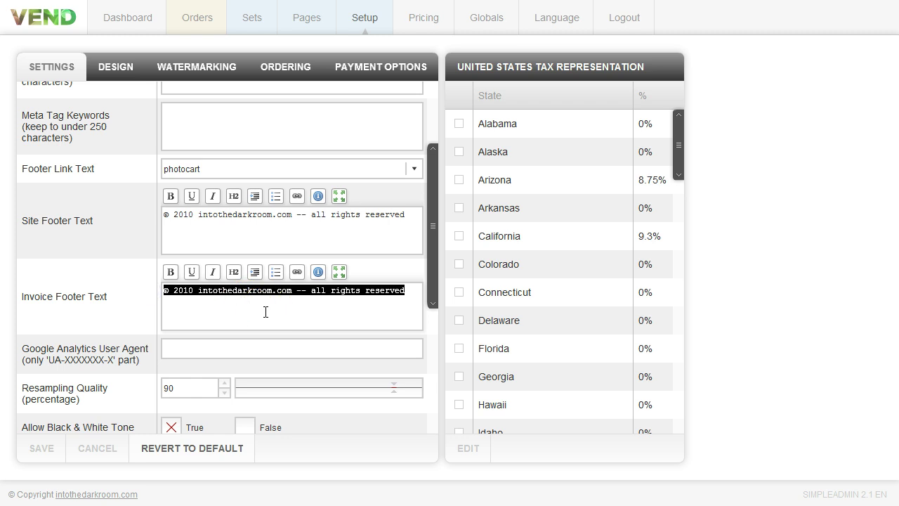
left_click_drag(427, 281, 434, 334)
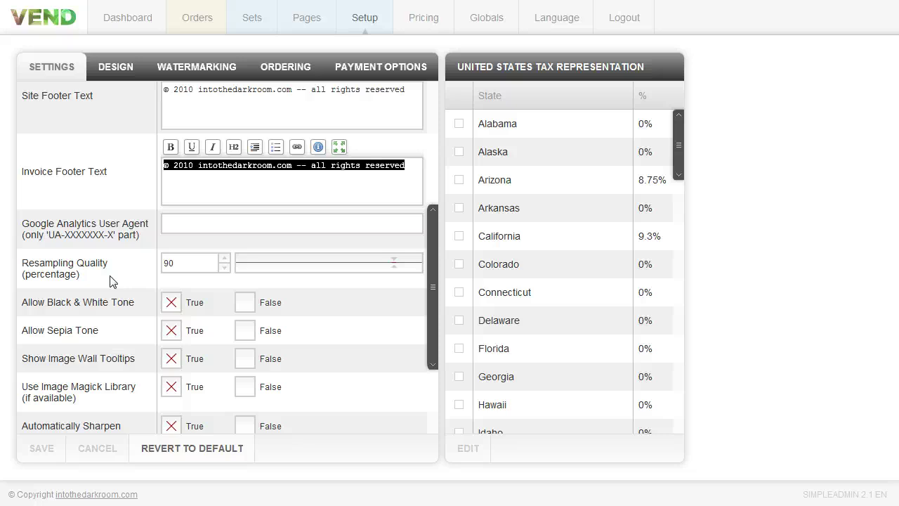
left_click(177, 263)
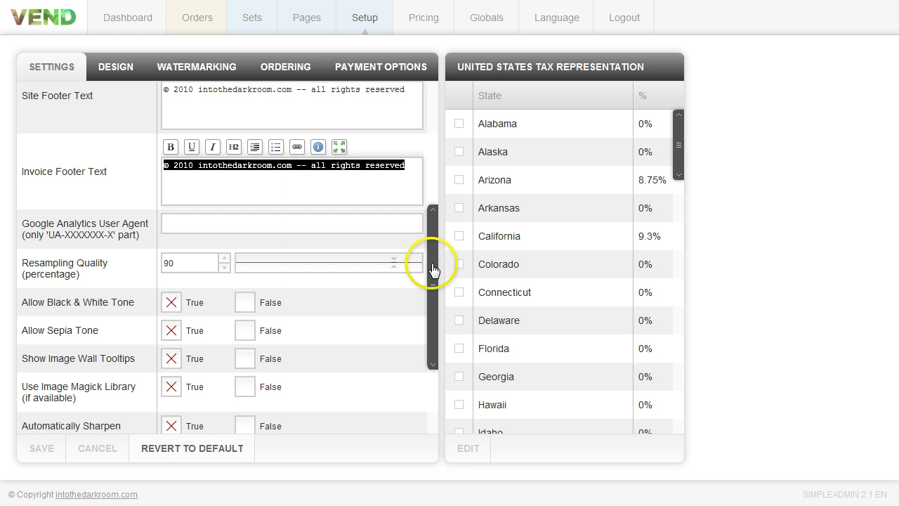
left_click_drag(430, 261, 433, 295)
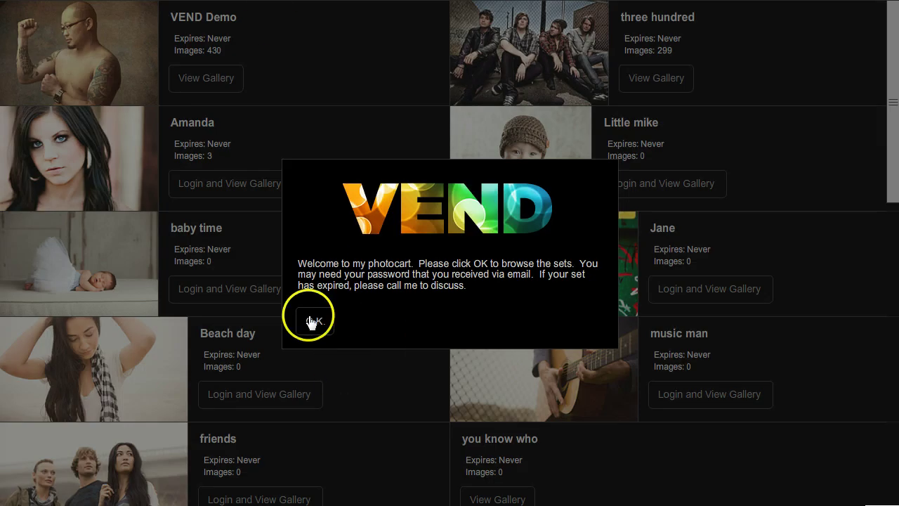
- In the storefront gallery, dismiss the welcome message, start the proofing session with the prefilled e-mail, and open Image00094
left_click(311, 317)
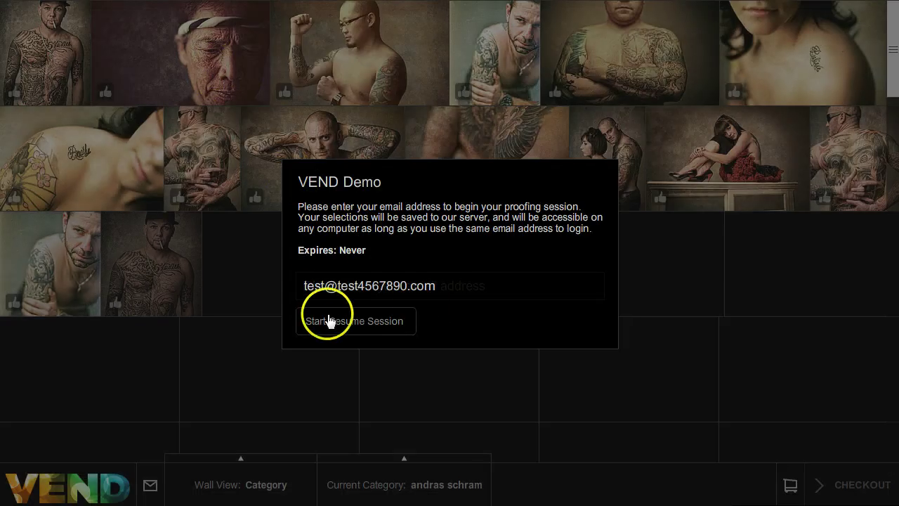
left_click(329, 320)
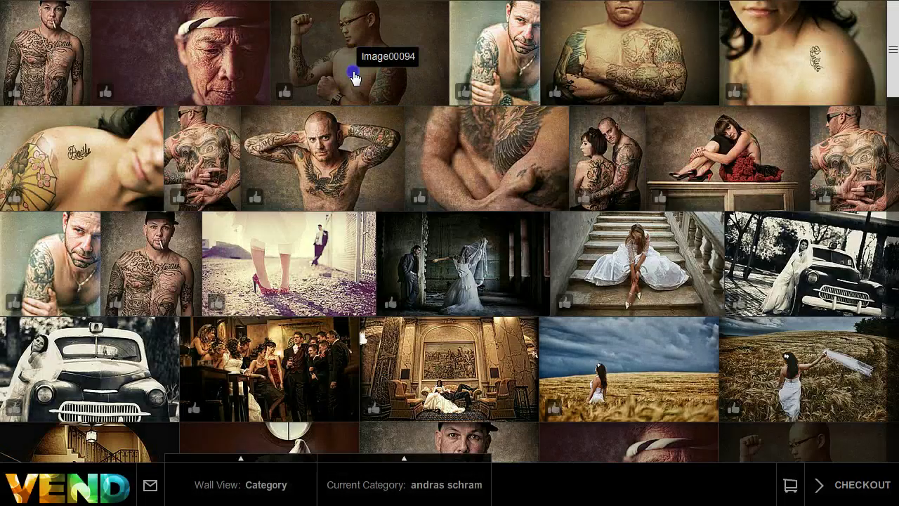
left_click(353, 77)
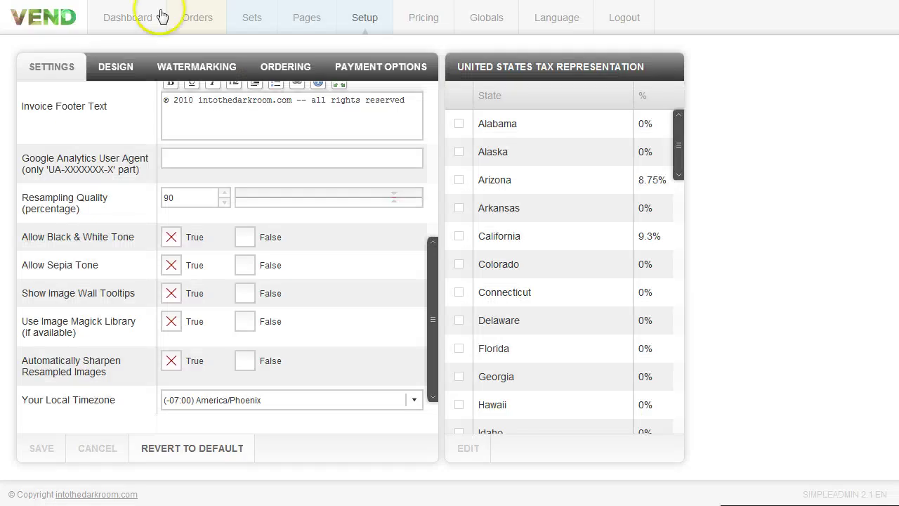
- Back in the admin settings, toggle Allow Black & White Tone and Allow Sepia Tone to False and back to True
left_click(247, 241)
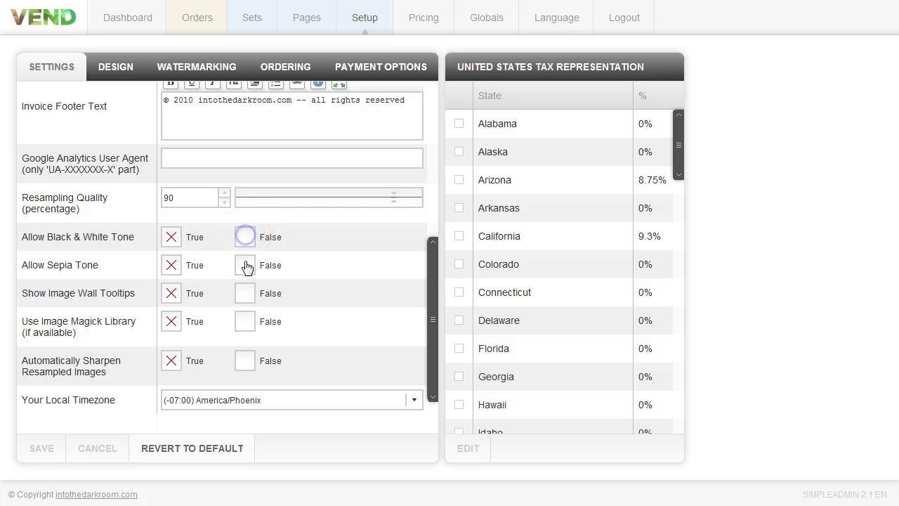
left_click(246, 263)
left_click(169, 230)
left_click(169, 261)
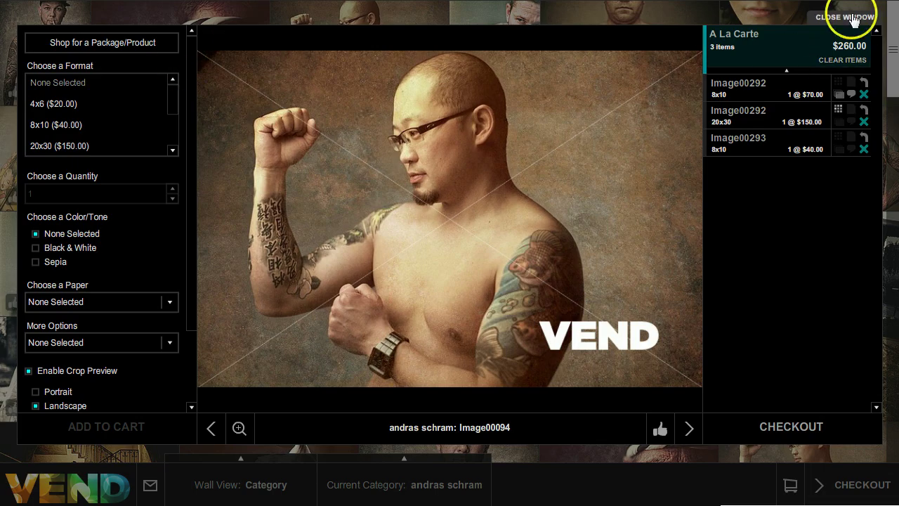
- In the storefront gallery, close the image window and switch the image wall to the fourth category in the list
left_click(852, 18)
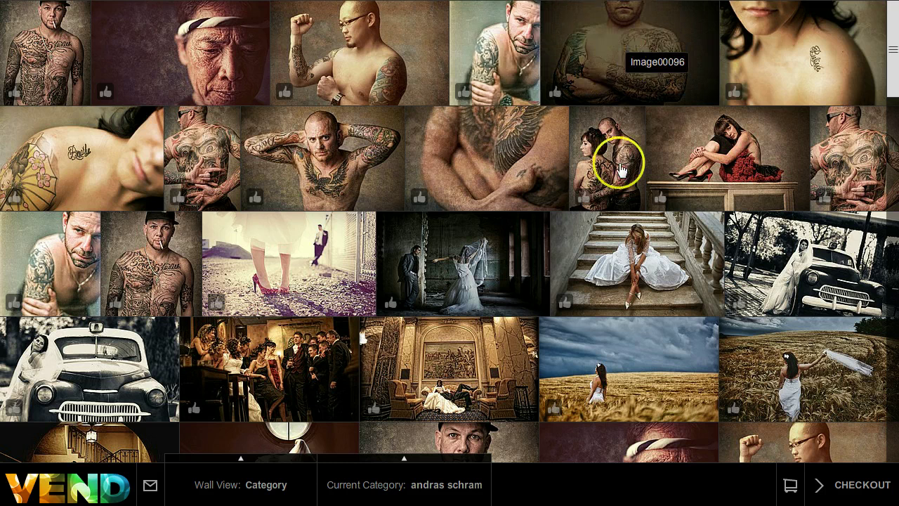
mouse_move(434, 478)
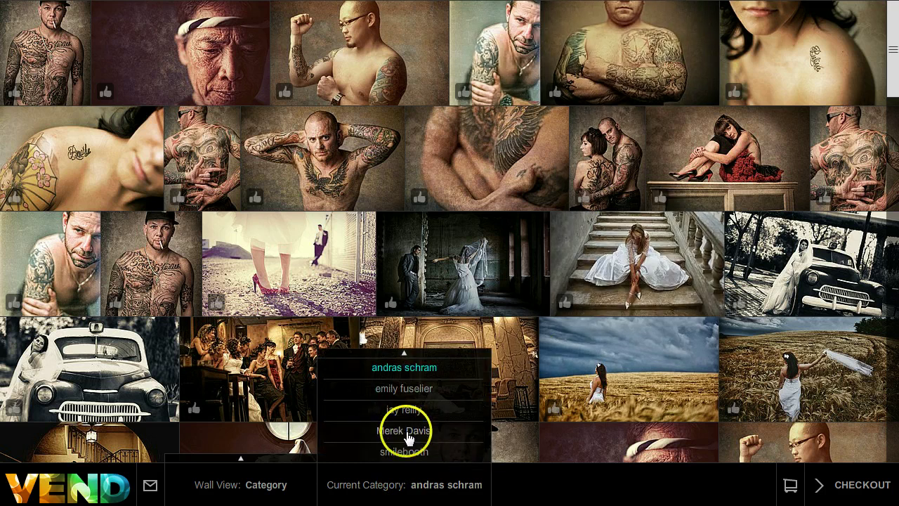
left_click(406, 432)
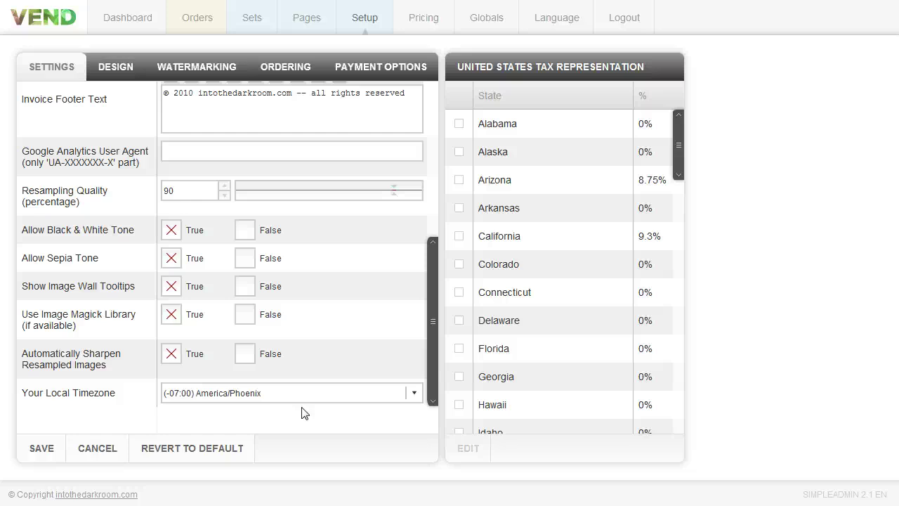
- Return to the admin settings, check the local timezone choices, and open the Design settings
left_click(414, 394)
left_click(414, 394)
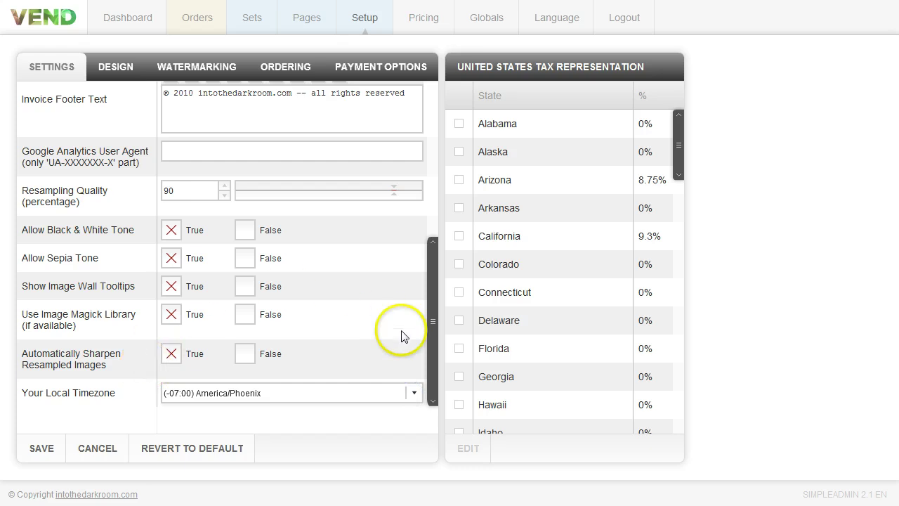
left_click(436, 237)
left_click_drag(437, 238, 432, 132)
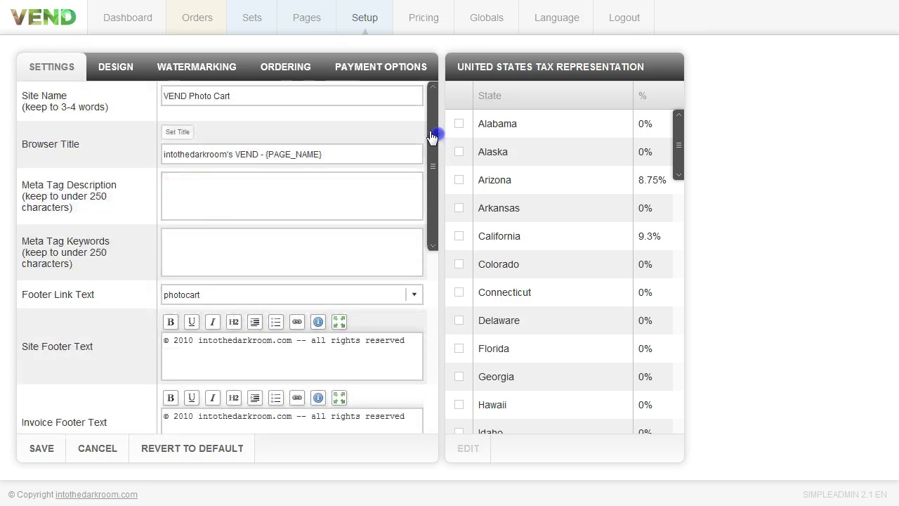
left_click(133, 70)
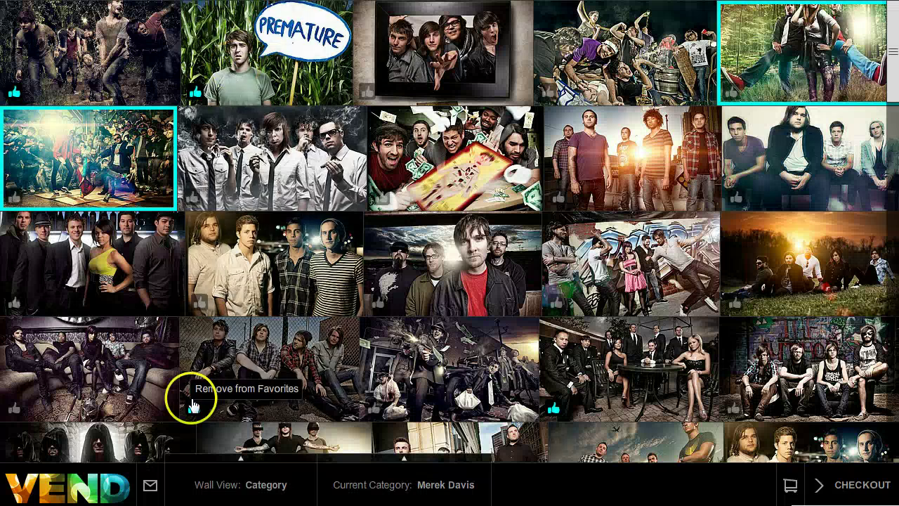
- Open the storefront's contact and sharing dialog to examine the logo placed in it
left_click(151, 486)
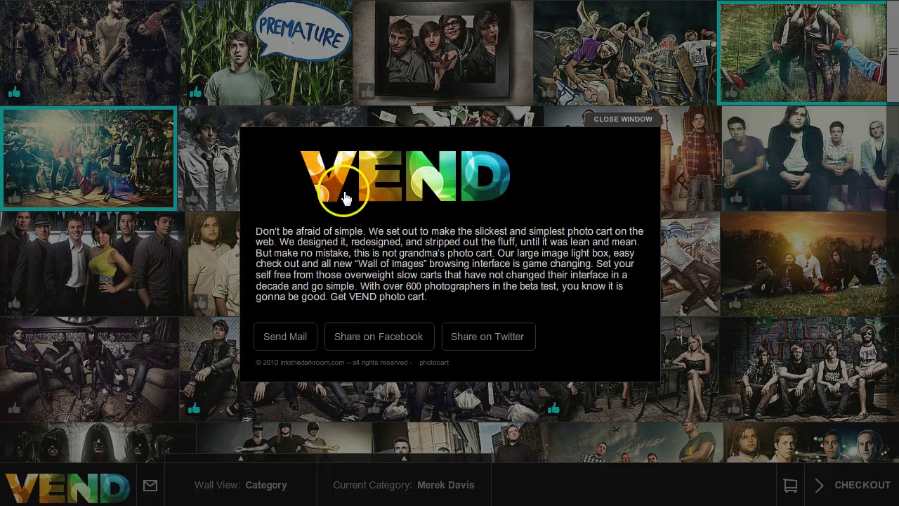
left_click(494, 198)
left_click(329, 175)
left_click(459, 185)
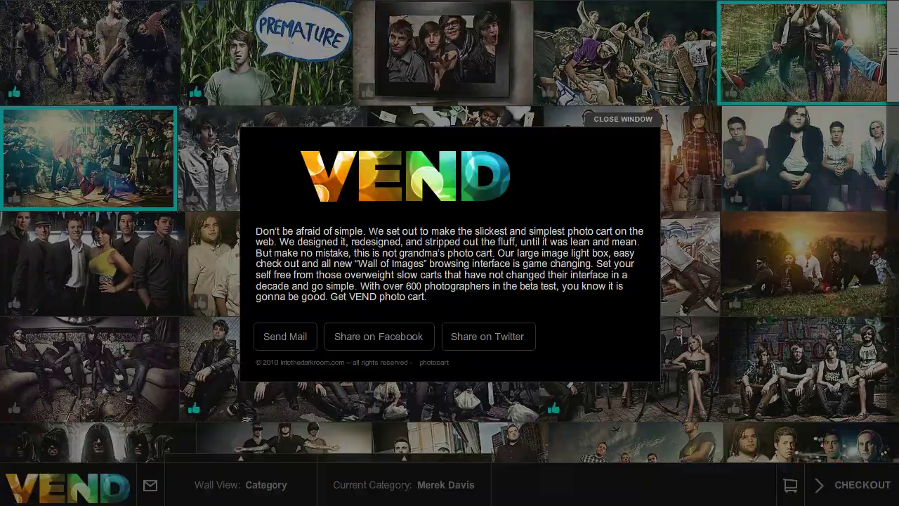
left_click(144, 40)
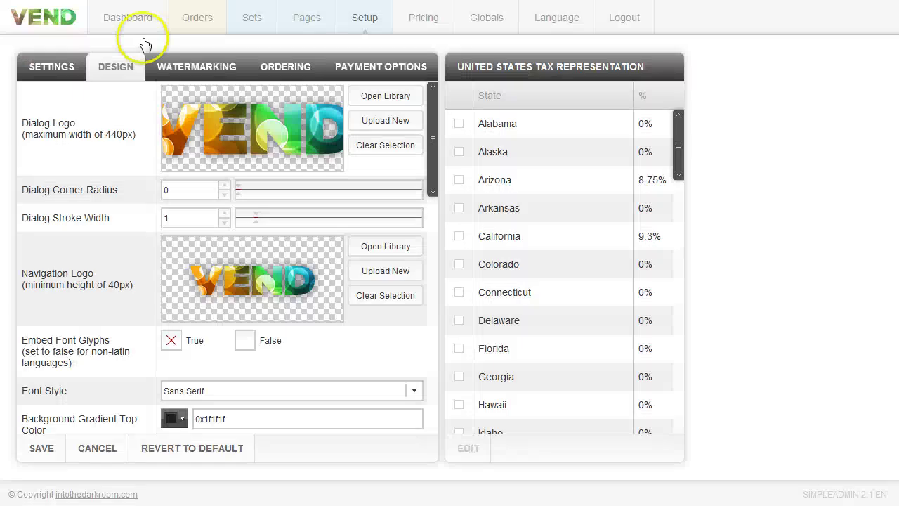
- Review the admin Design settings from the dialog logo through the font style to the background options
left_click(193, 120)
left_click(283, 123)
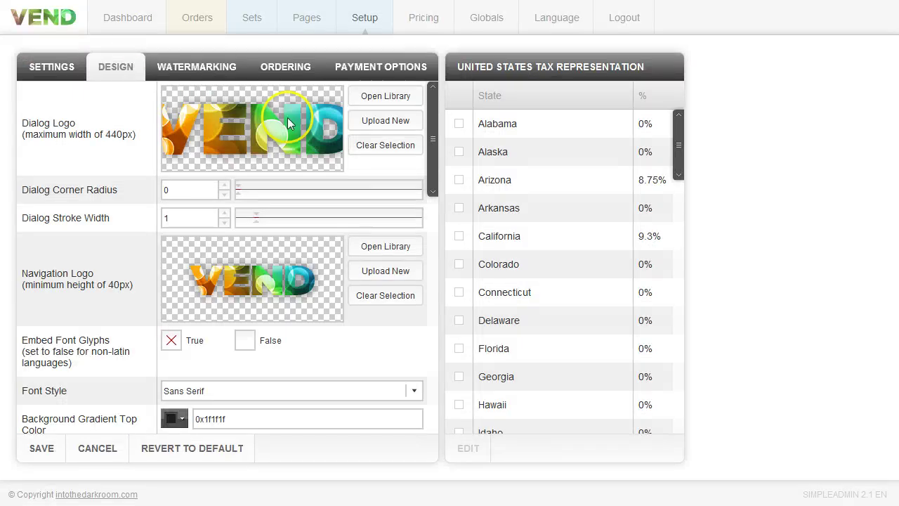
left_click(283, 123)
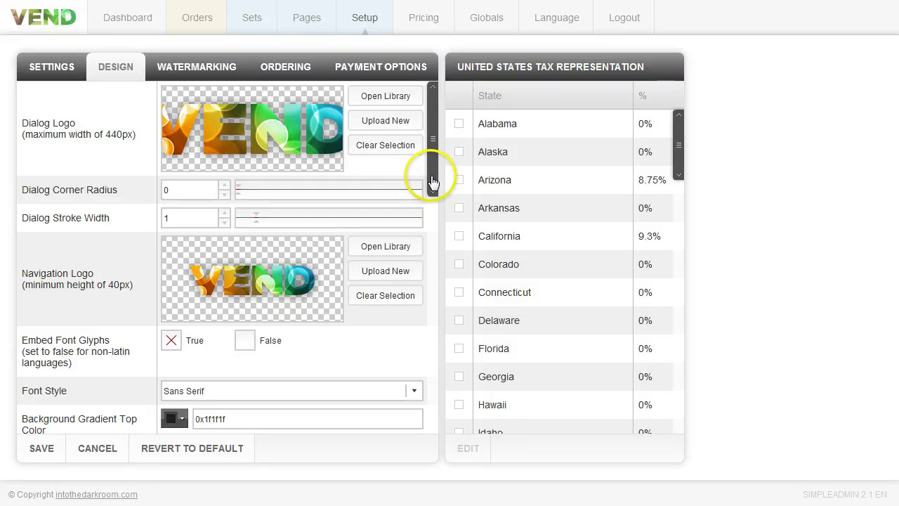
left_click_drag(429, 177, 435, 223)
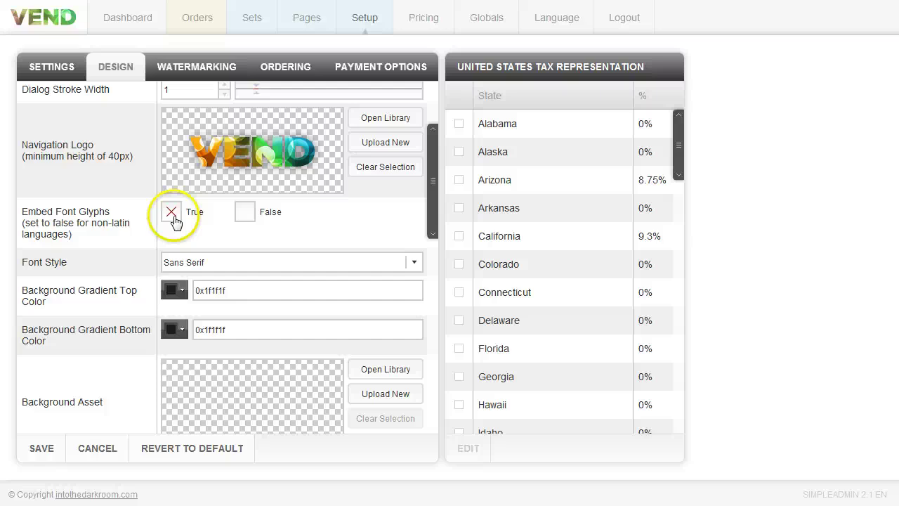
left_click(408, 267)
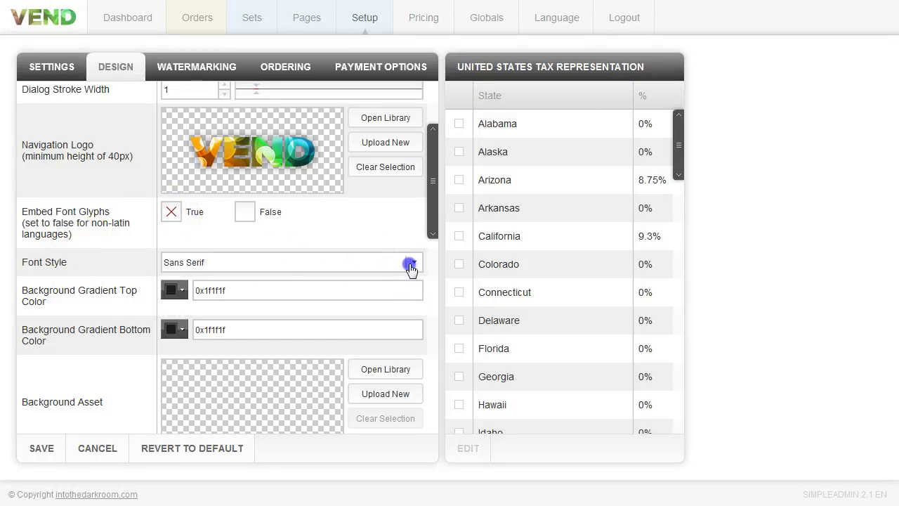
left_click(336, 235)
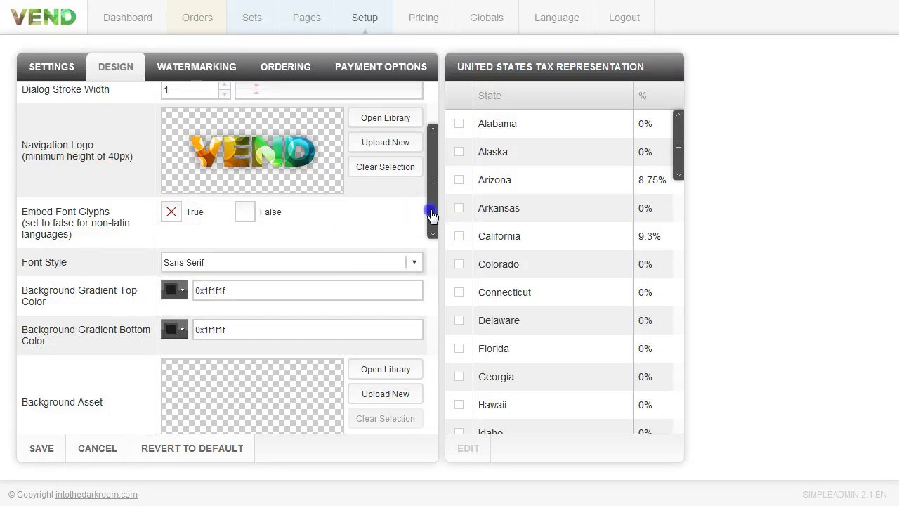
left_click_drag(430, 201, 431, 245)
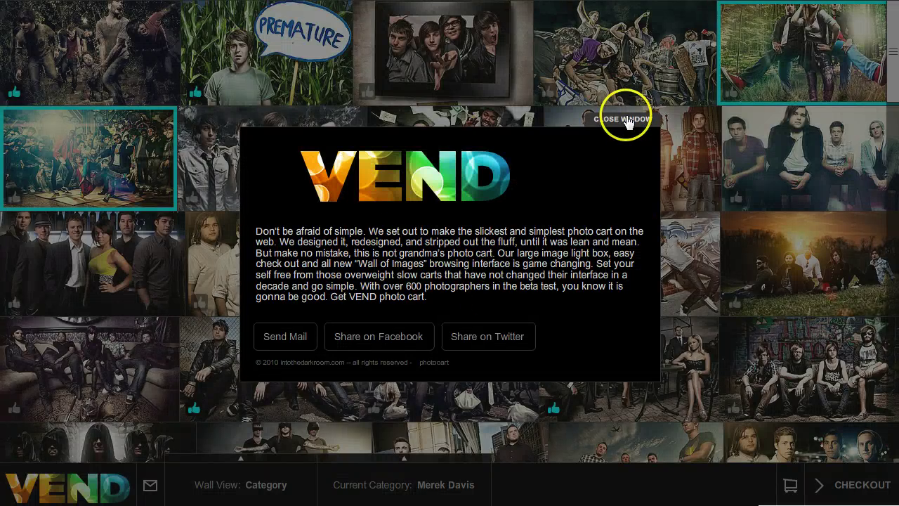
- In the storefront, close the contact dialog and limit the image wall to the selected favorites
left_click(307, 448)
left_click(223, 483)
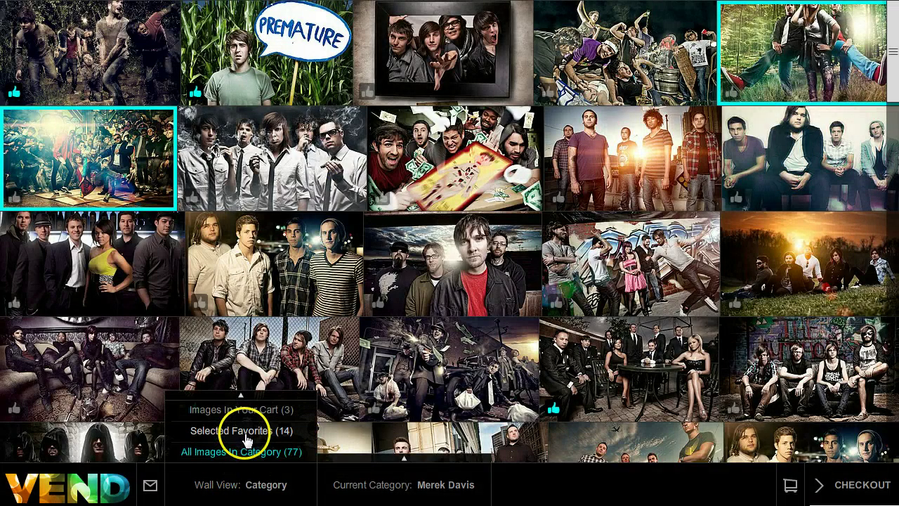
left_click(239, 429)
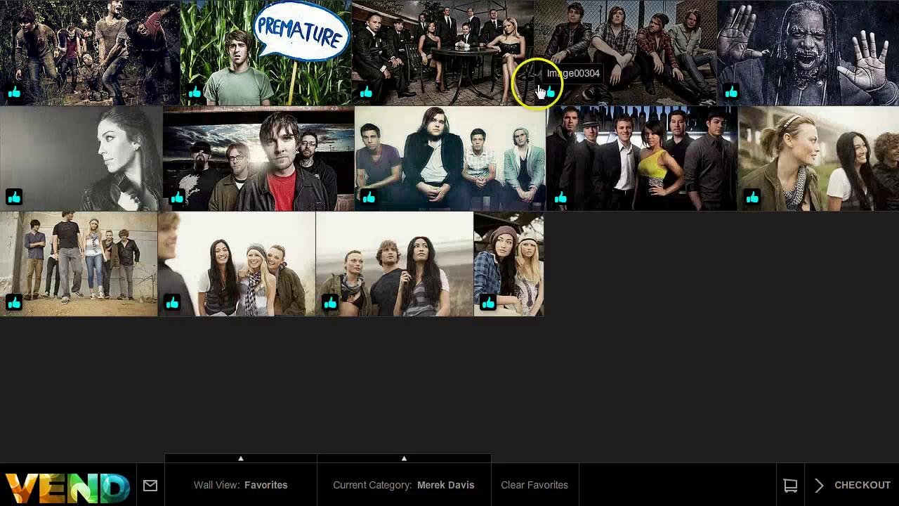
- Remove several group photos in the image wall from the favorites
left_click(366, 91)
left_click(195, 92)
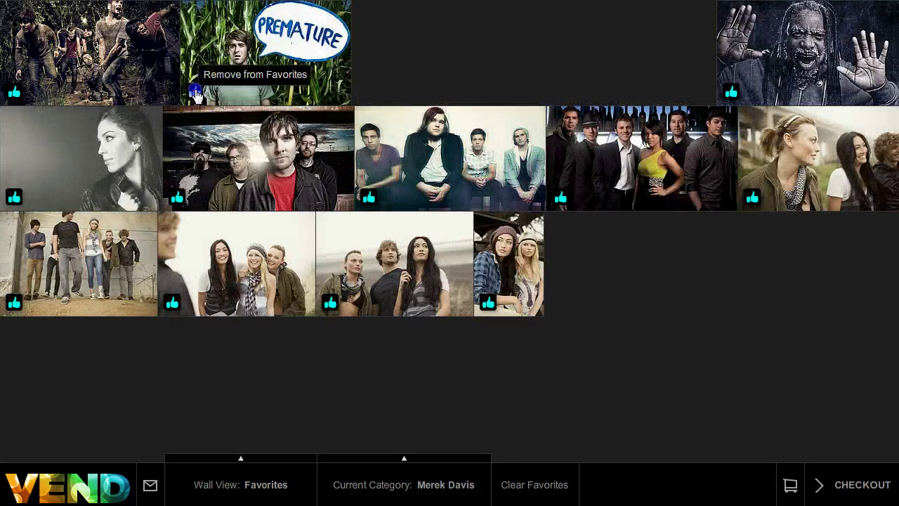
left_click(178, 200)
left_click(366, 197)
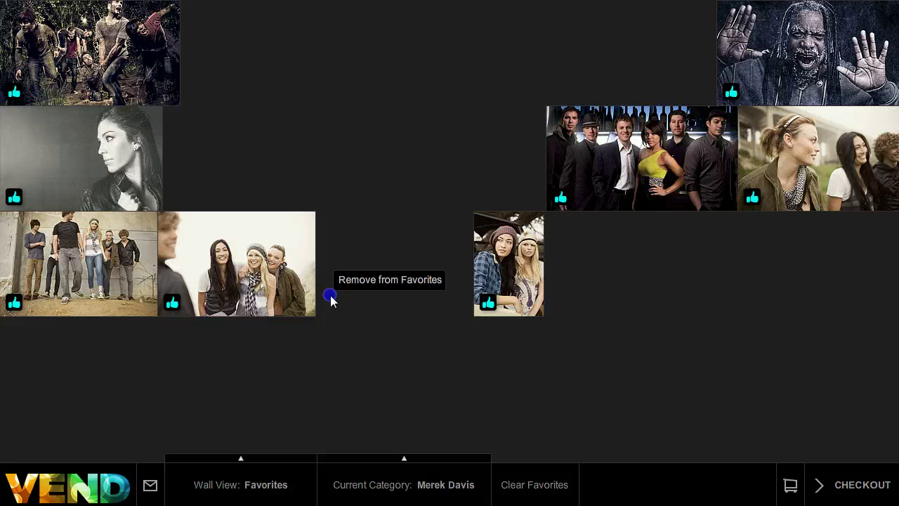
left_click(486, 302)
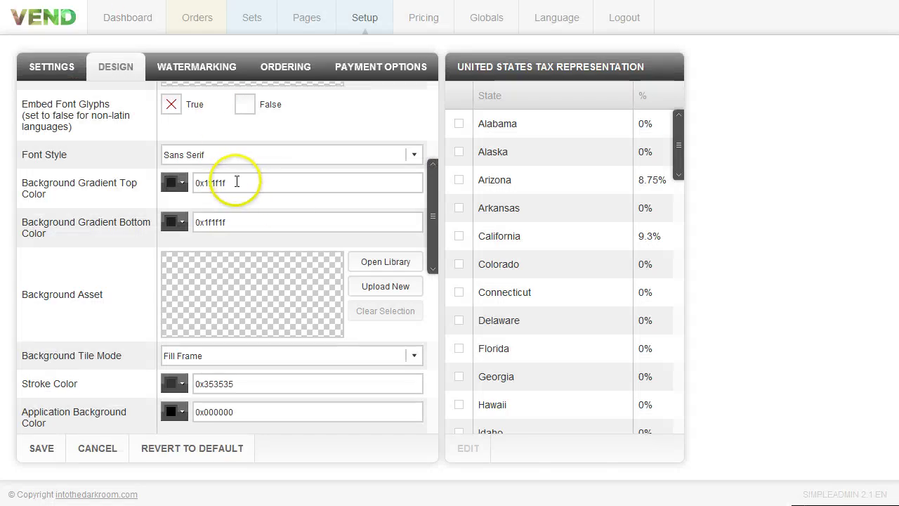
- Set the Background Gradient Top Color to 0x23CBCB from the color picker and highlight the top and bottom color codes
left_click_drag(237, 181, 184, 182)
left_click_drag(245, 221, 192, 224)
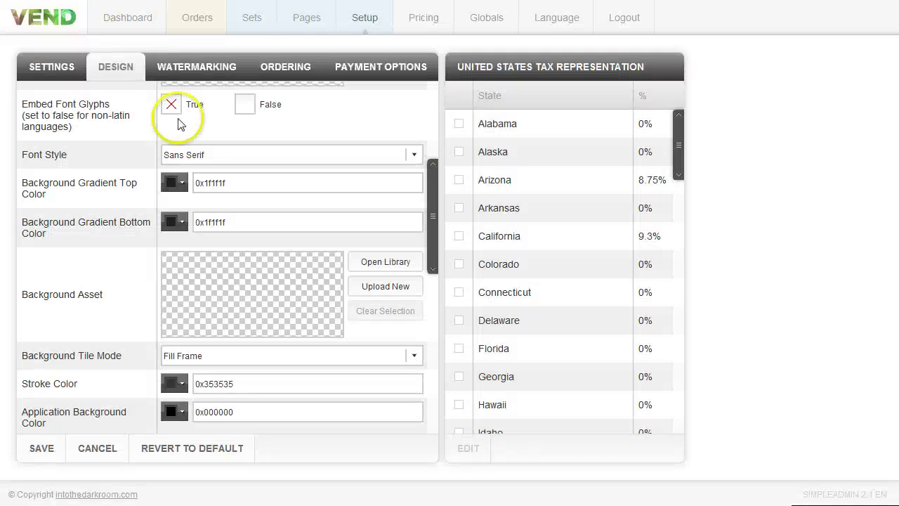
left_click(175, 182)
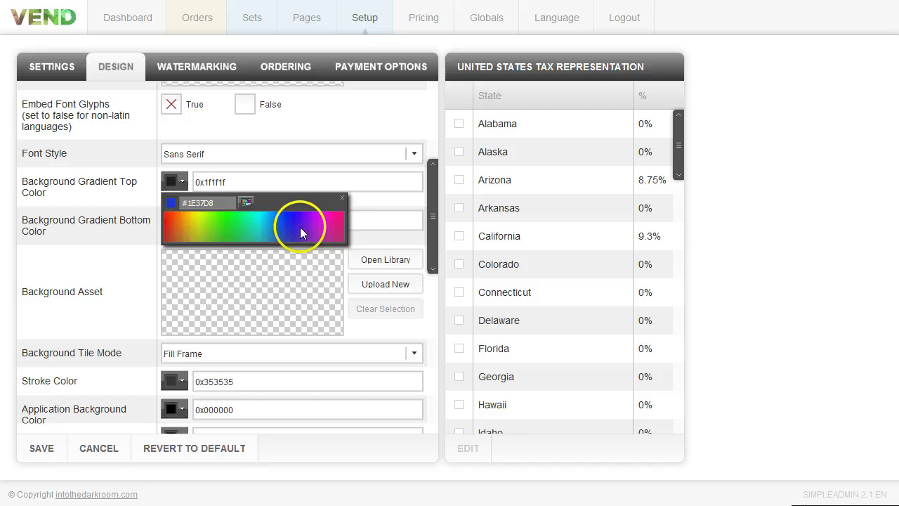
left_click(259, 229)
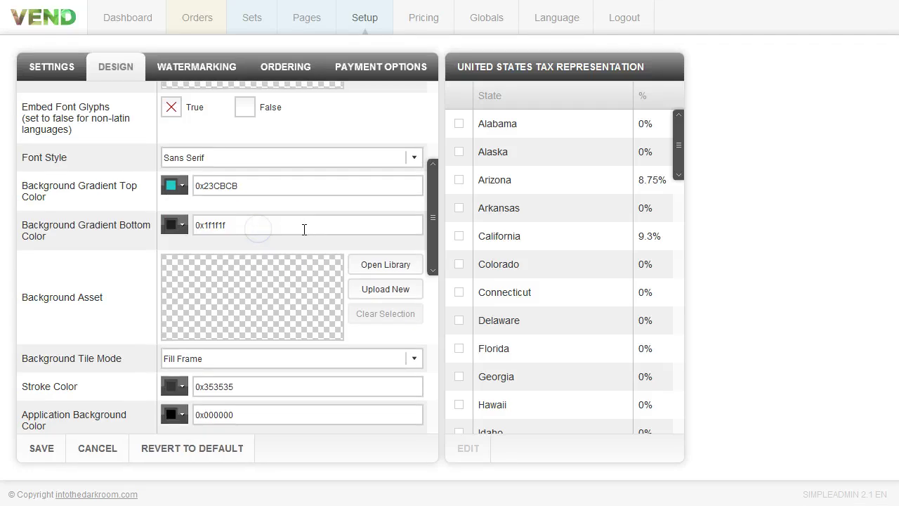
left_click_drag(240, 185, 195, 186)
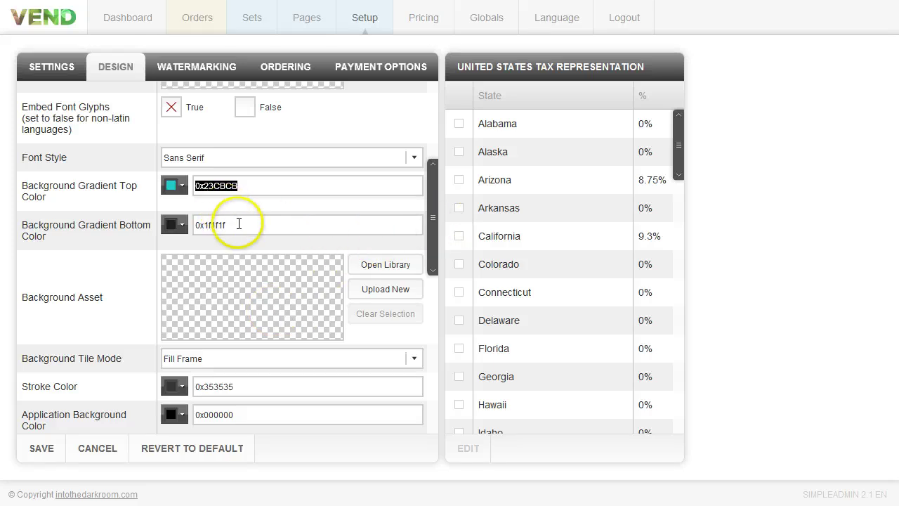
left_click_drag(236, 225, 181, 225)
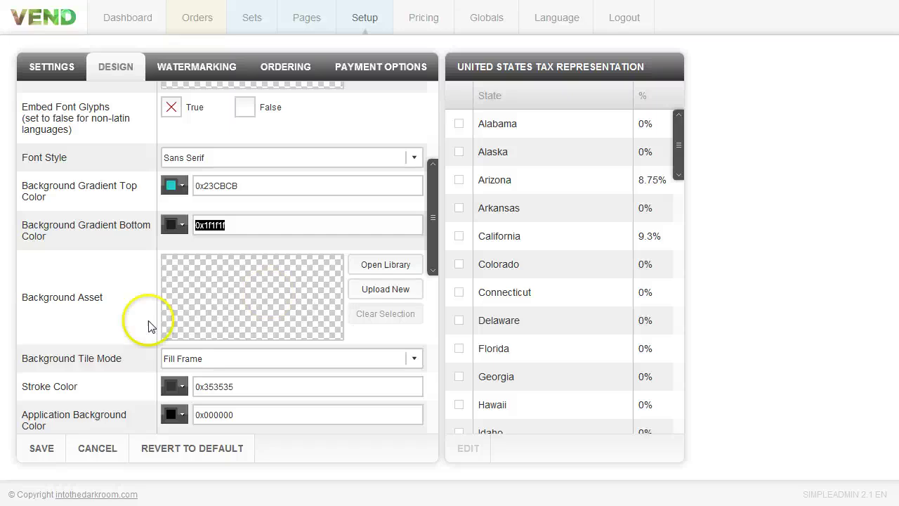
- Examine the Background Tile Mode options in the Design settings and leave the list without changing the mode
left_click(415, 360)
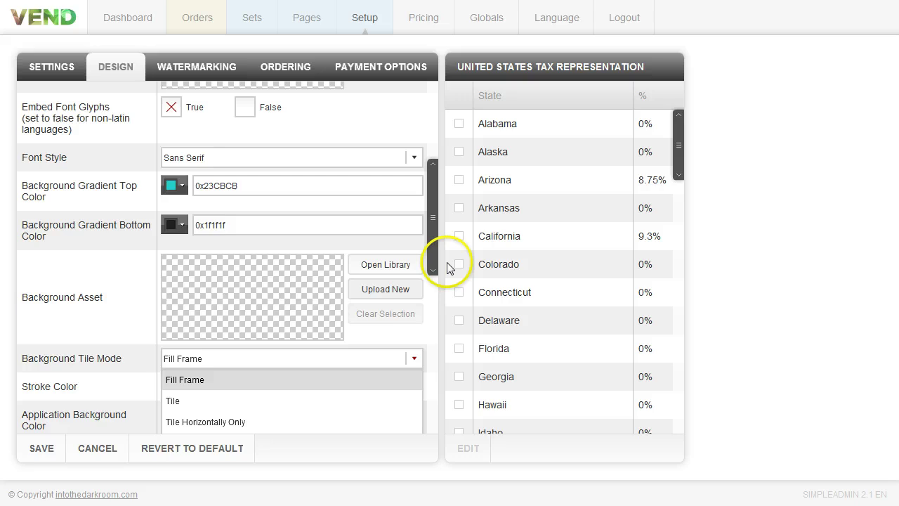
left_click_drag(429, 257, 431, 301)
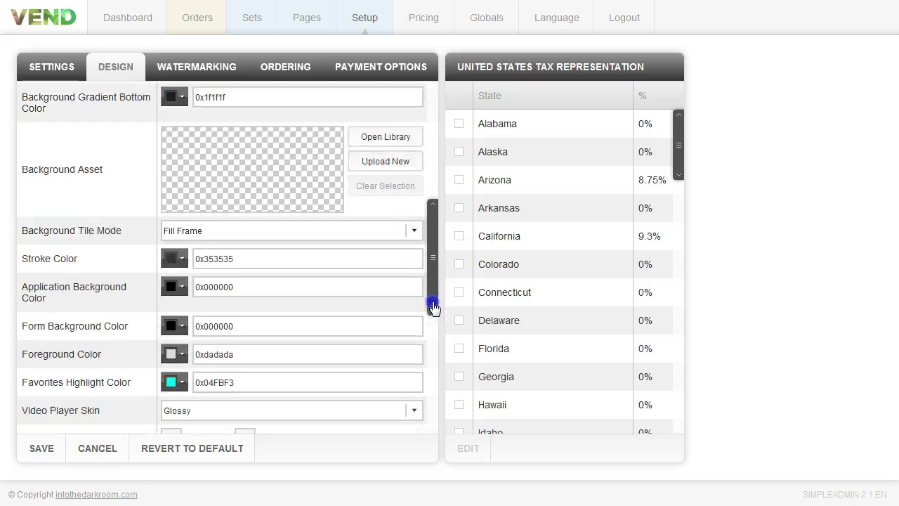
left_click(415, 235)
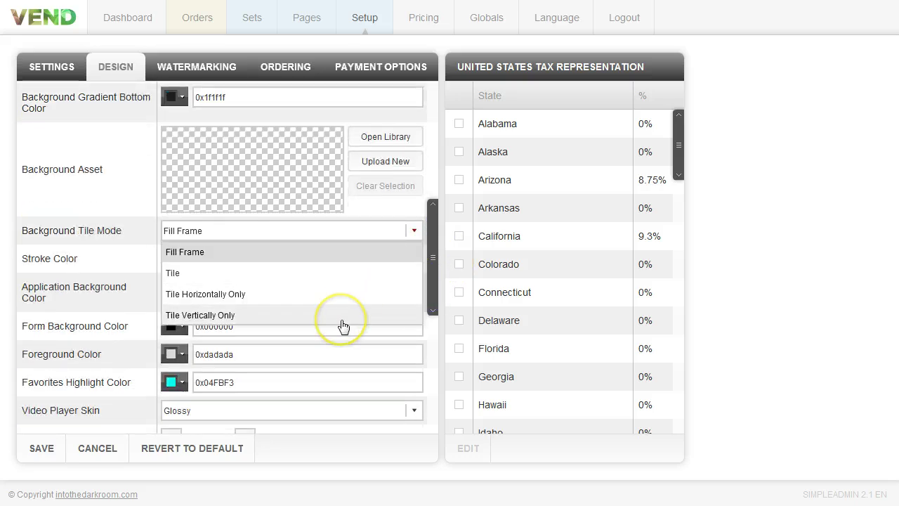
left_click(278, 189)
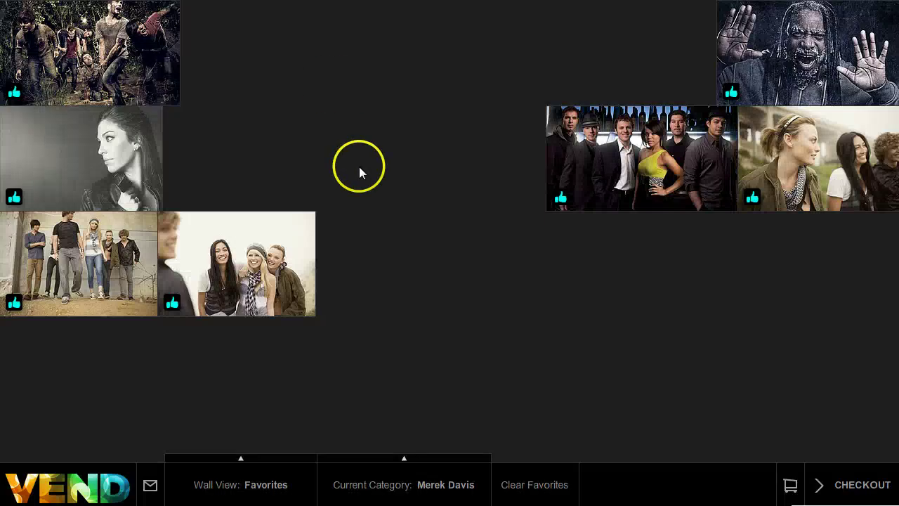
- Examine the form colors in the storefront's contact dialog and review the admin Design settings through the Cart Highlight Color
left_click(151, 484)
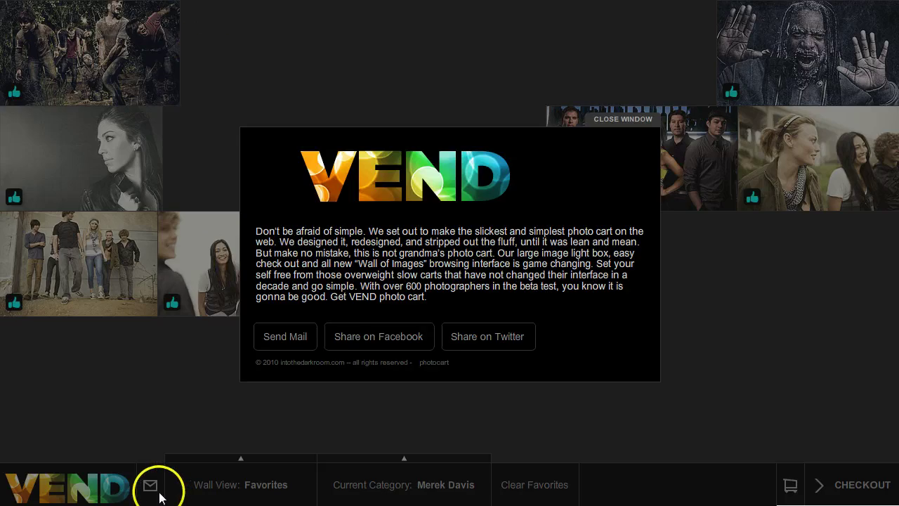
left_click(623, 119)
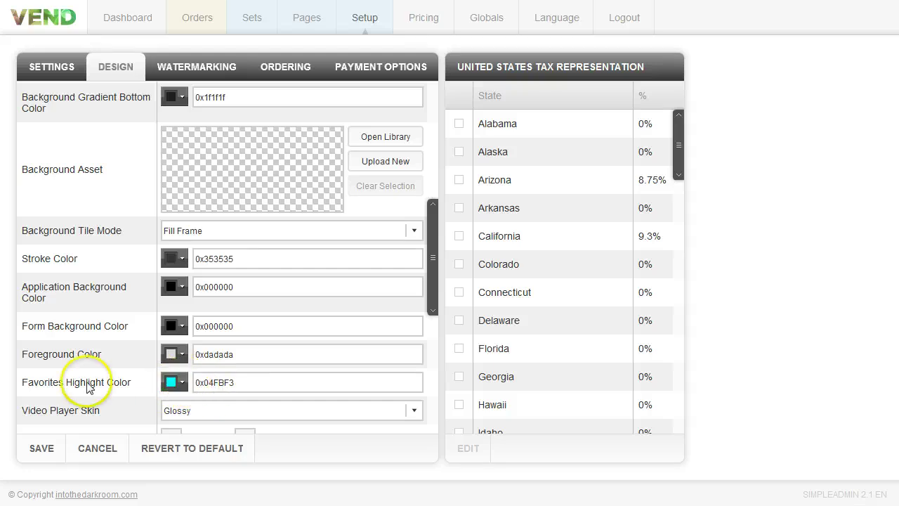
left_click_drag(436, 278, 431, 323)
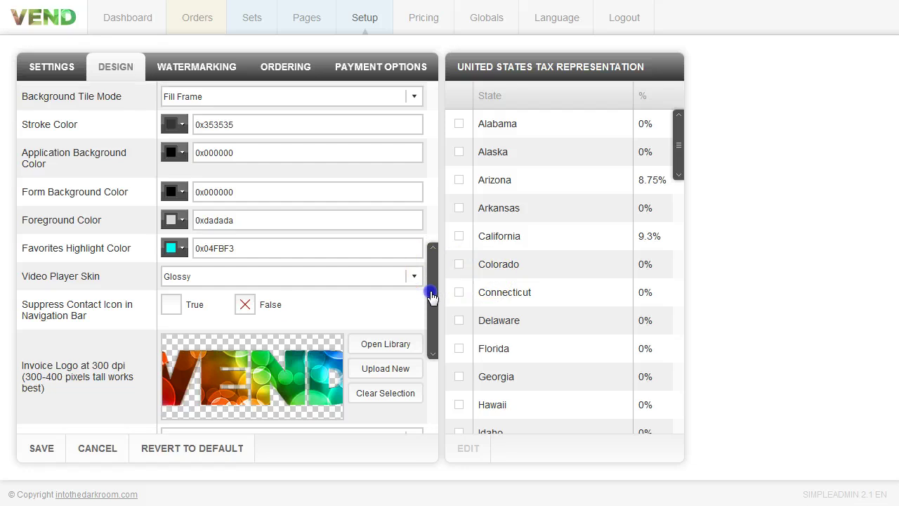
left_click_drag(427, 290, 430, 328)
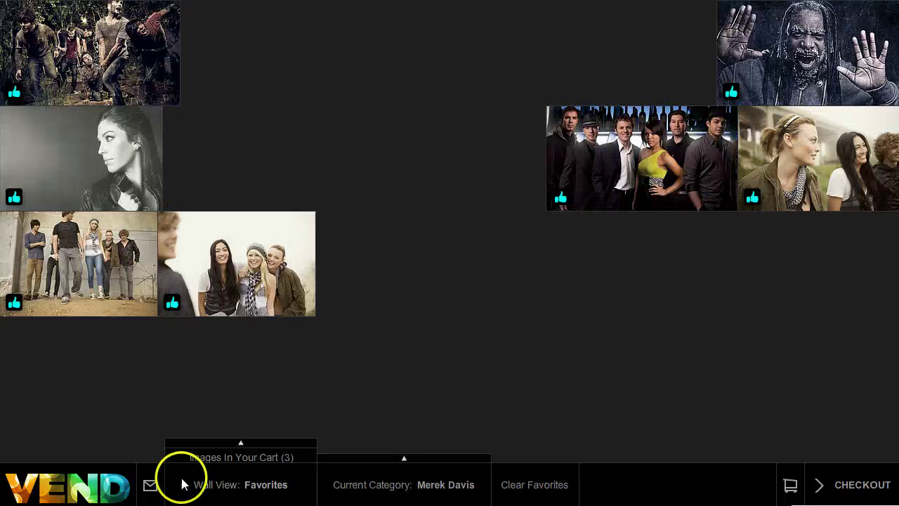
- Open the storefront's contact dialog to check its logo and review the Dialog Logo Position options, keeping Left
left_click(149, 485)
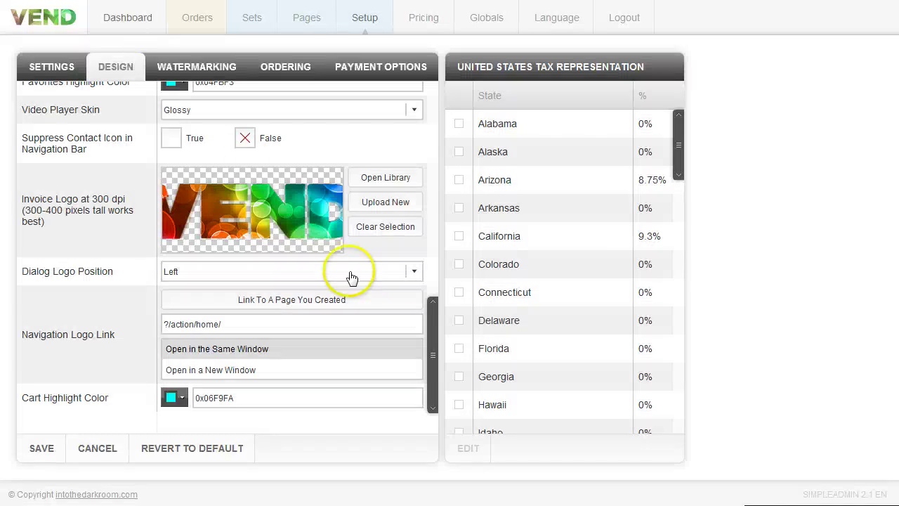
left_click(416, 274)
left_click(403, 289)
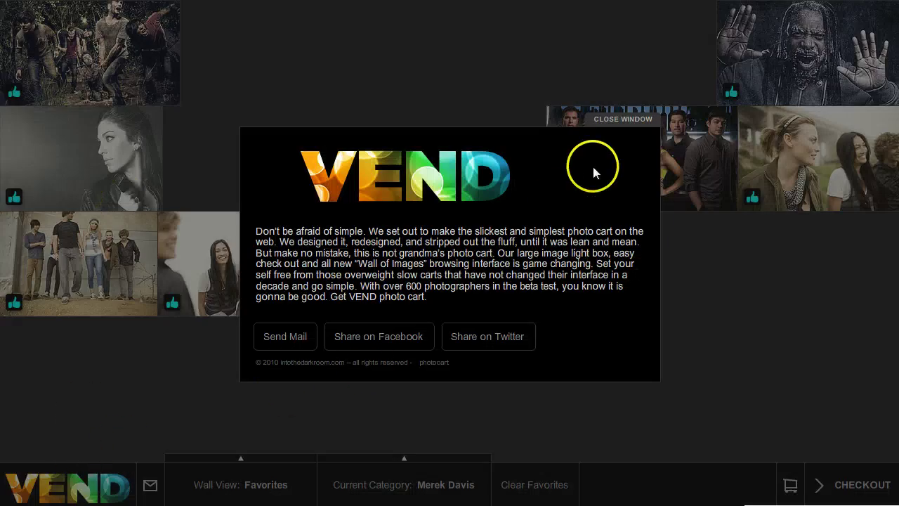
- Close the contact dialog, point out the storefront's navigation logo and review the Navigation Logo Link options in the Design settings
left_click(75, 497)
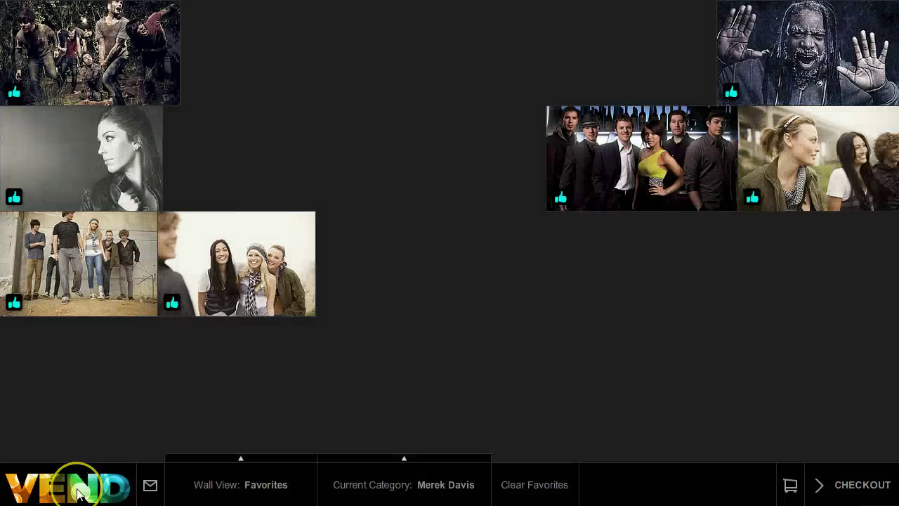
left_click(84, 176)
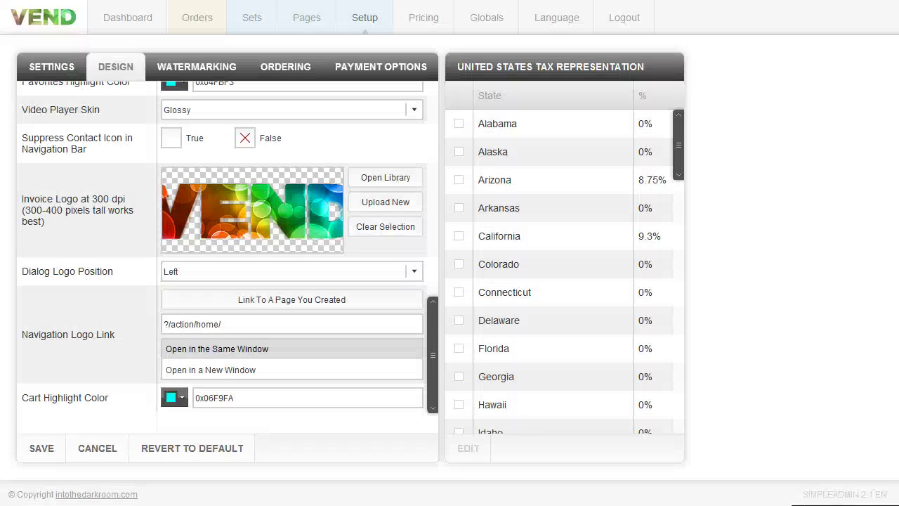
left_click(228, 301)
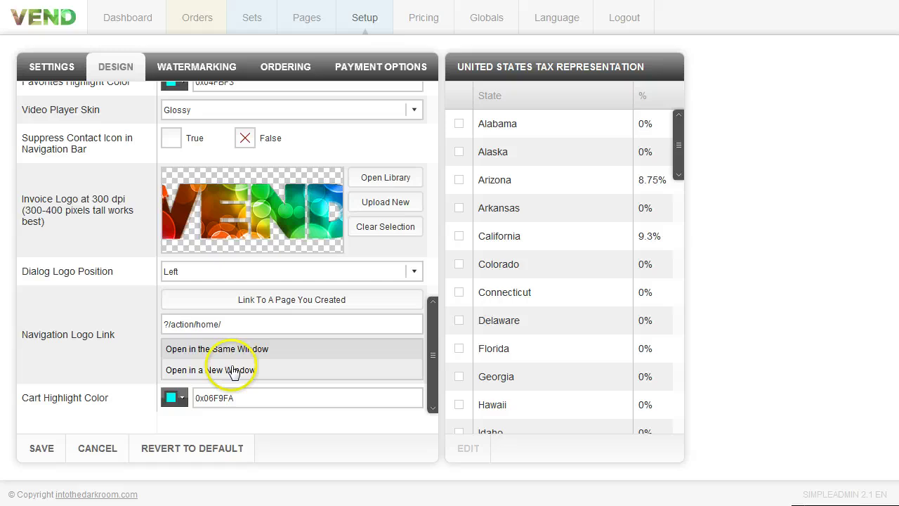
left_click_drag(428, 347, 429, 385)
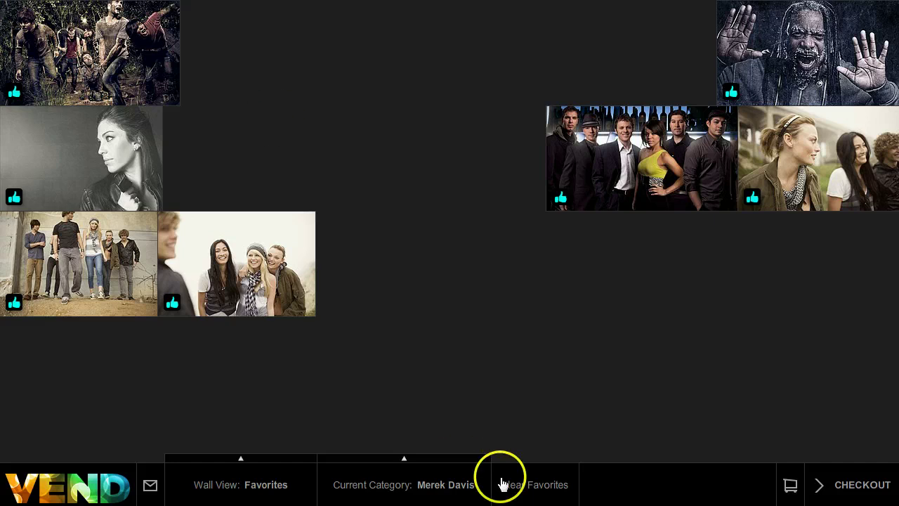
- Check the highlight color in the storefront's category list and return to the beginning of the admin Design settings
left_click(492, 484)
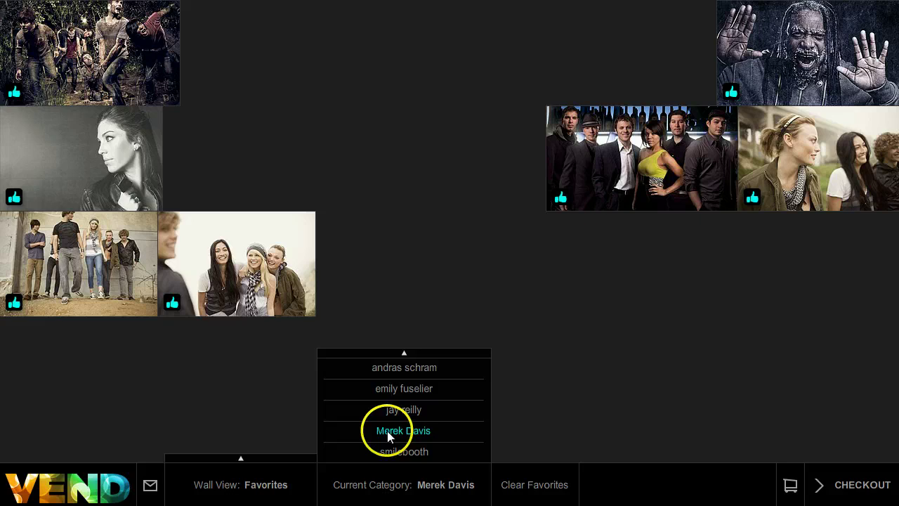
left_click(385, 431)
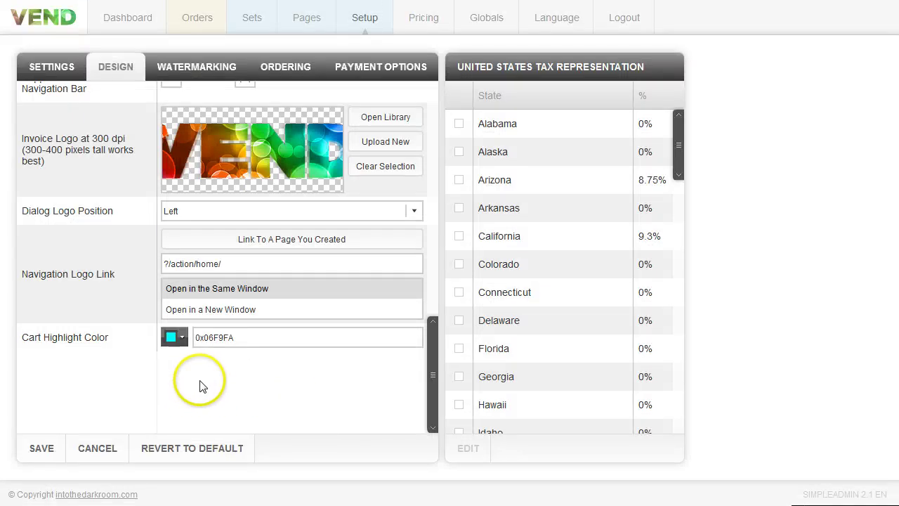
left_click_drag(435, 415, 441, 261)
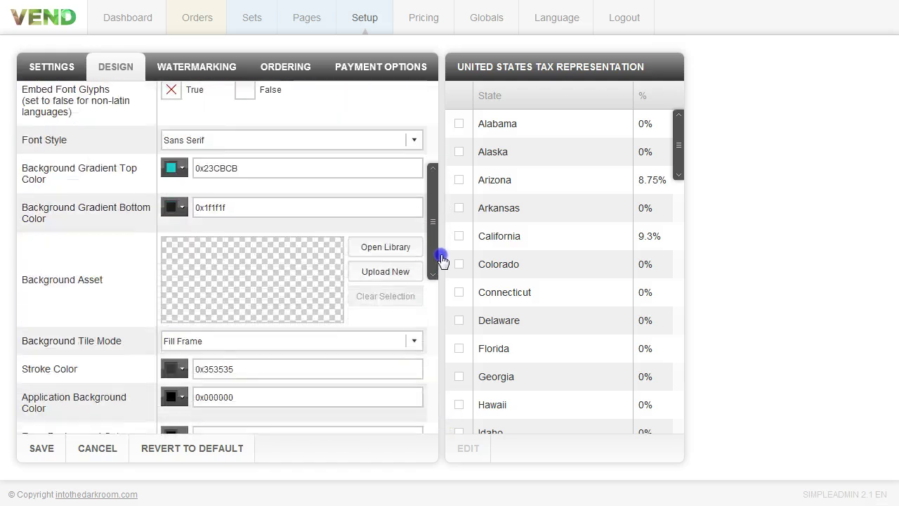
left_click(193, 257)
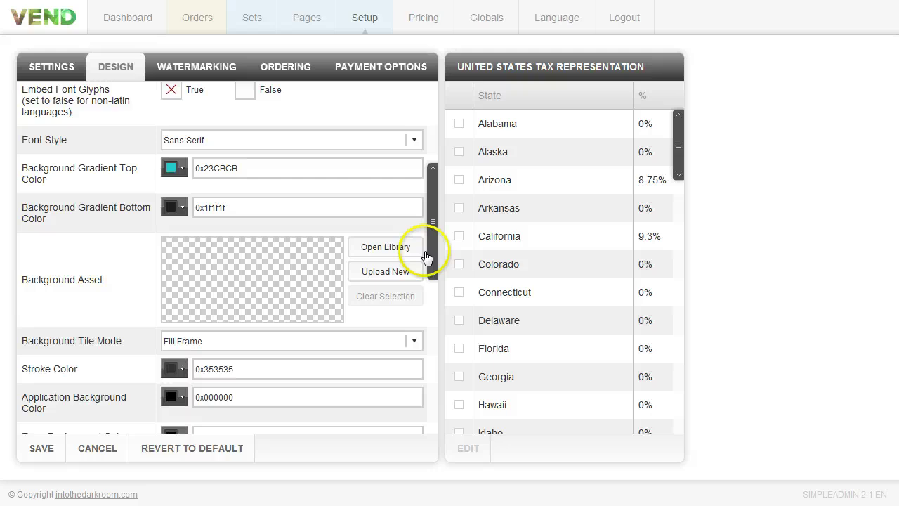
left_click_drag(431, 238, 433, 135)
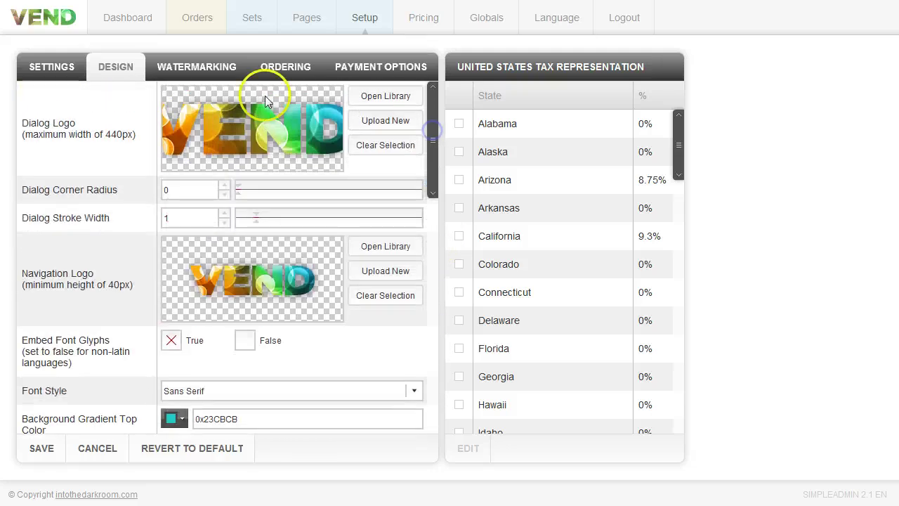
- Review the Watermarking settings alongside the storefront photos and save them with Draw Crosshairs set to True
left_click(198, 74)
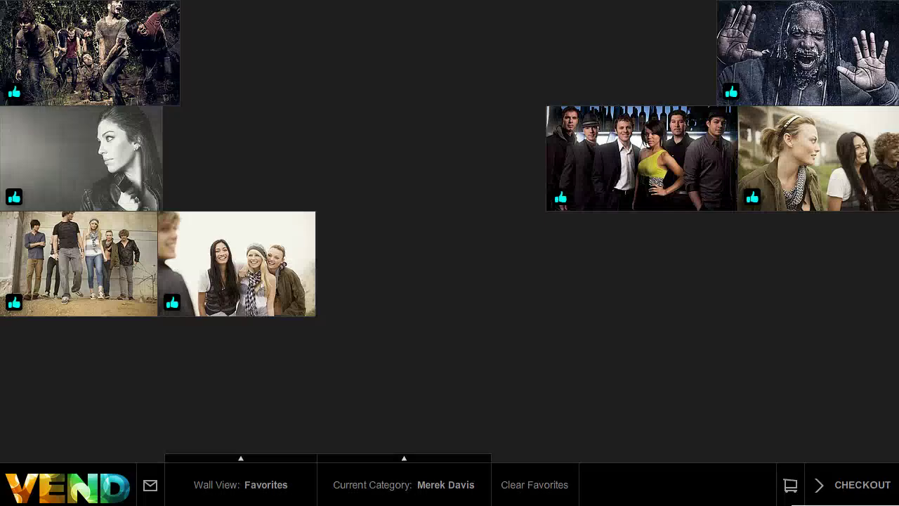
left_click(225, 292)
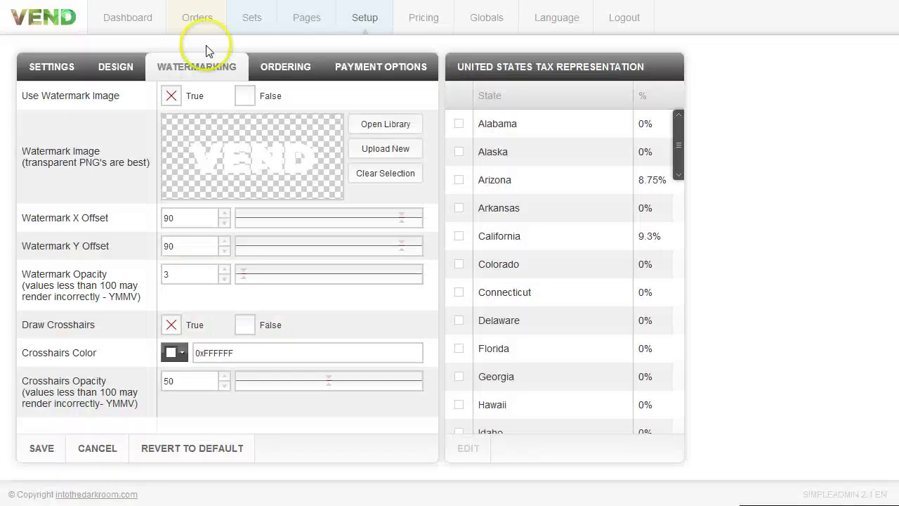
left_click(176, 329)
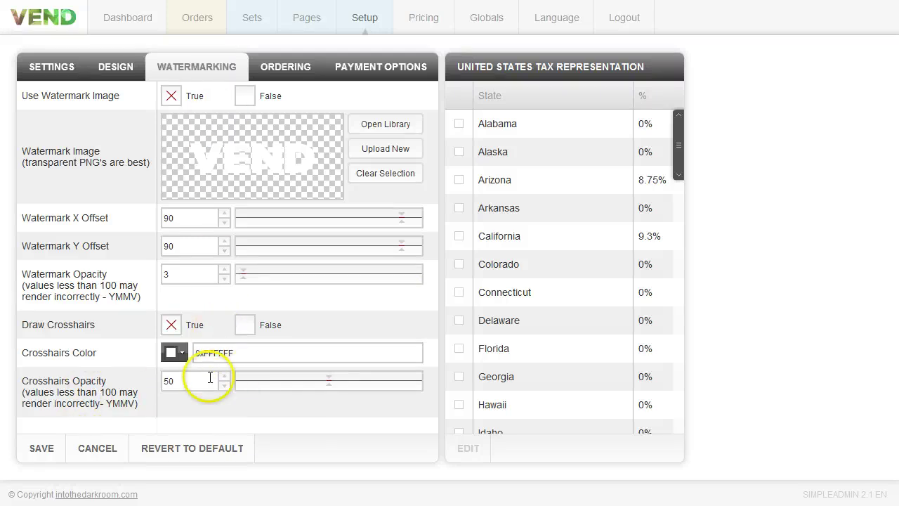
left_click(41, 453)
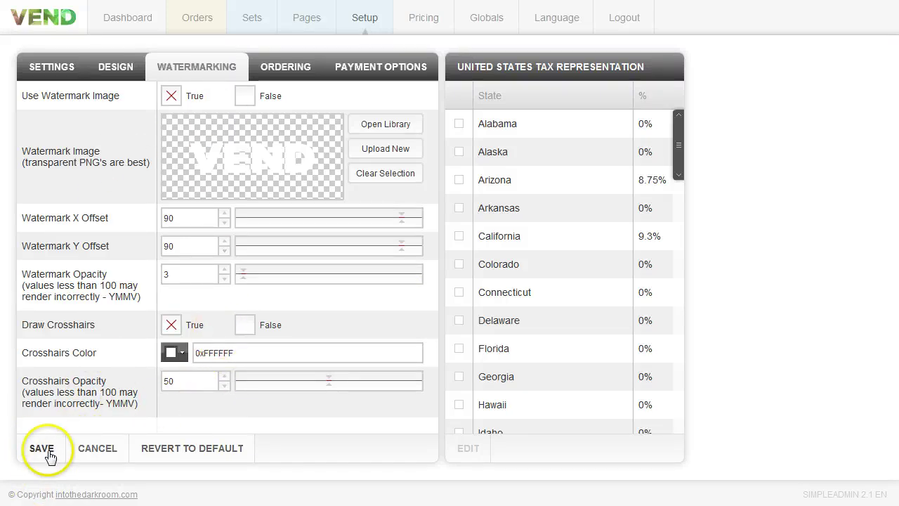